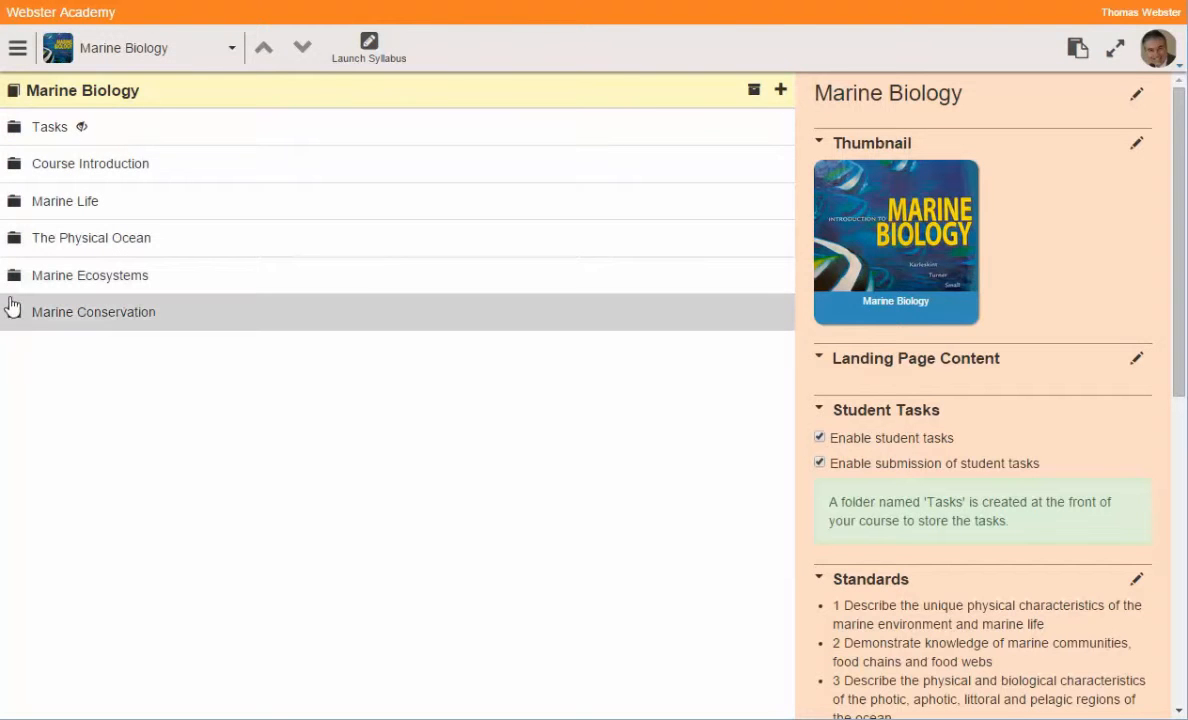
Step: Expand Marine Conservation and its Activities subfolder to show the folder's four activities
left_click(15, 317)
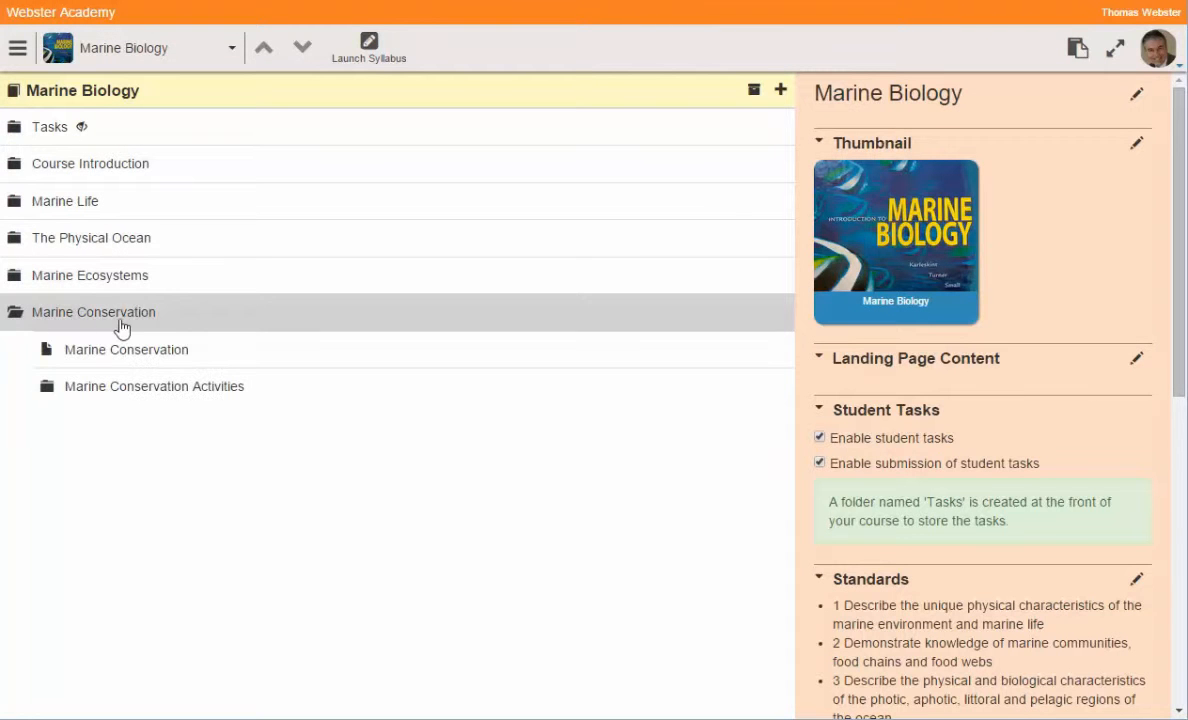
left_click(47, 391)
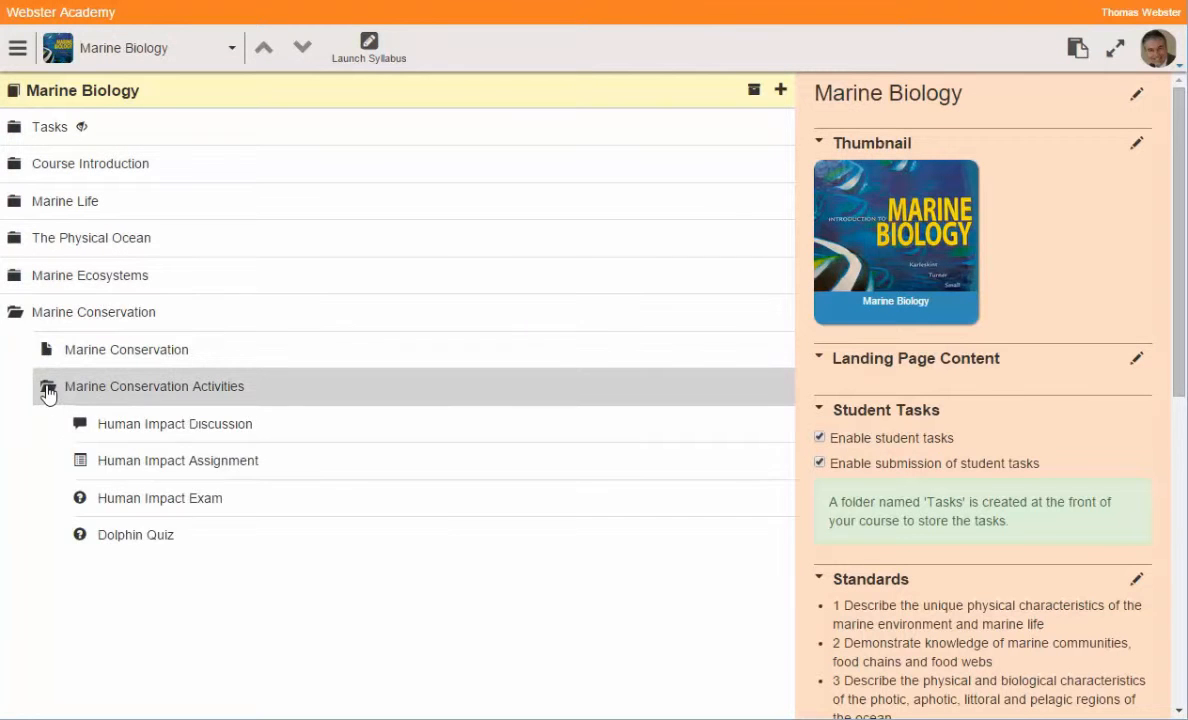
left_click(415, 385)
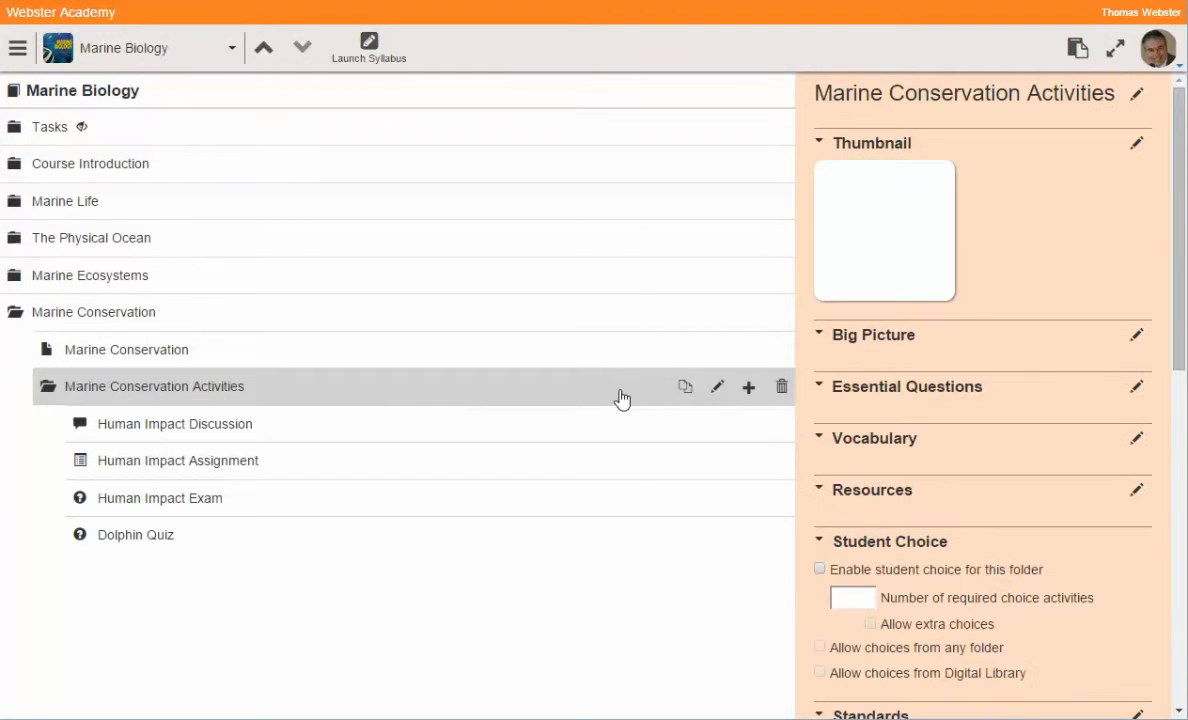
Step: Start a new Assessment-template item in Marine Conservation Activities, then view Dolphin Quiz's standards
left_click(748, 389)
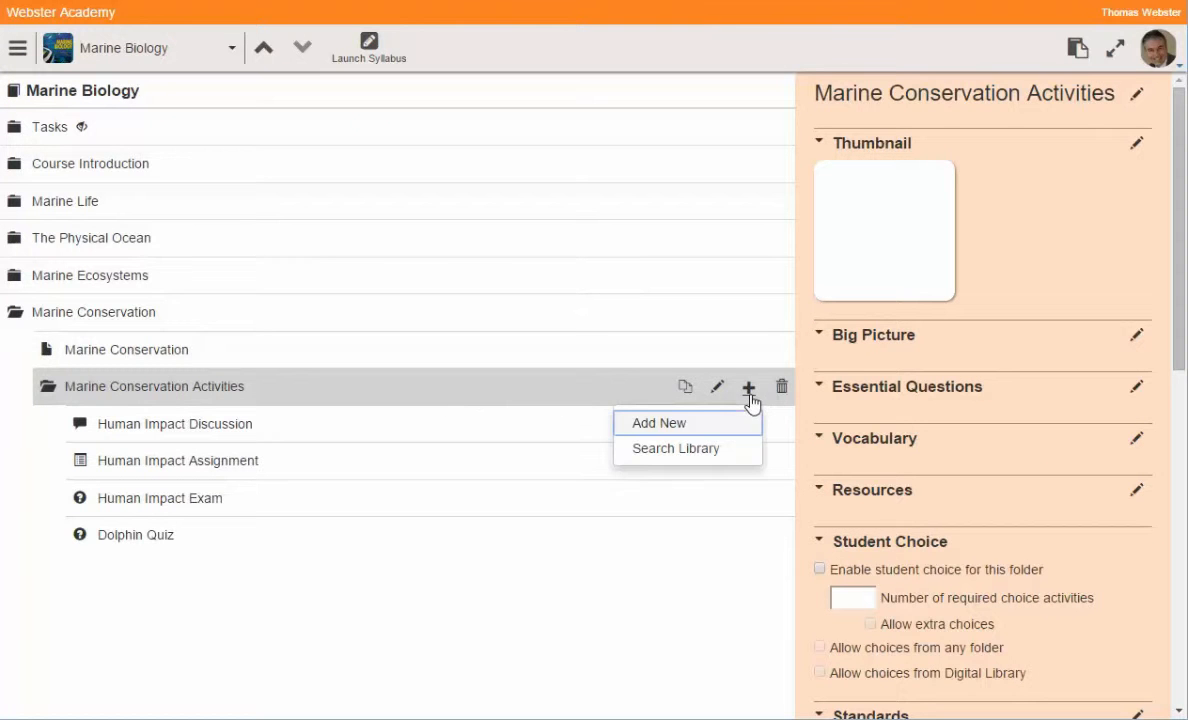
left_click(657, 436)
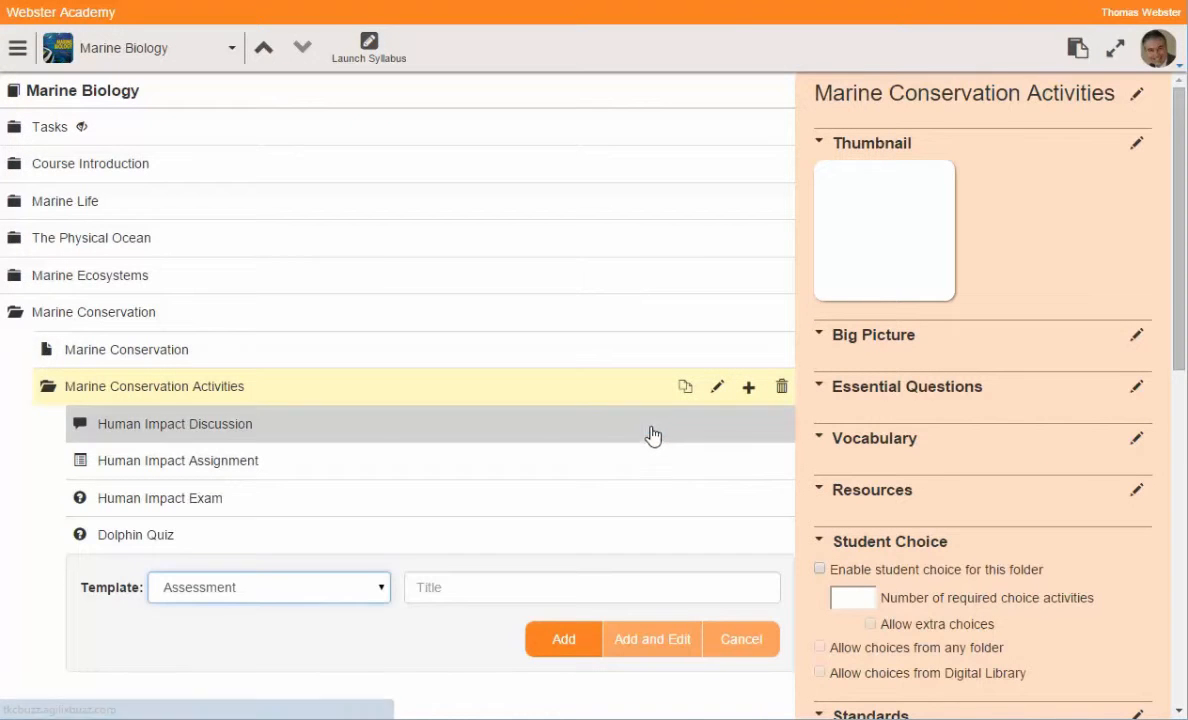
left_click(380, 598)
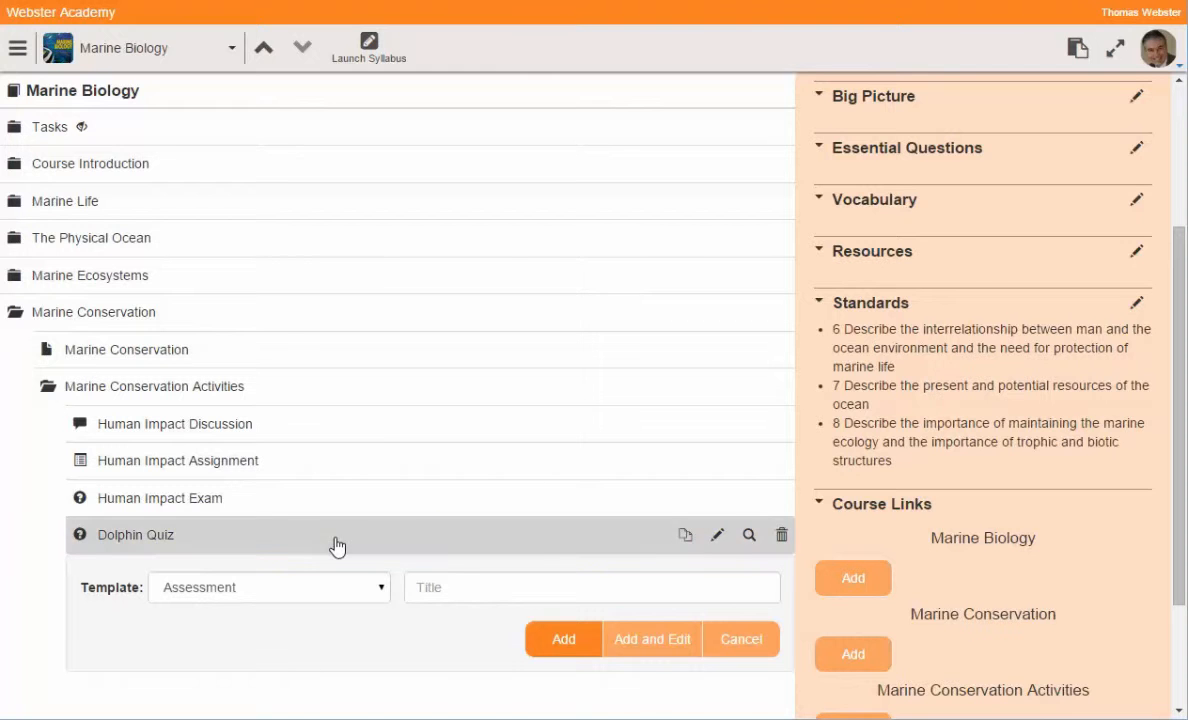
left_click(1136, 303)
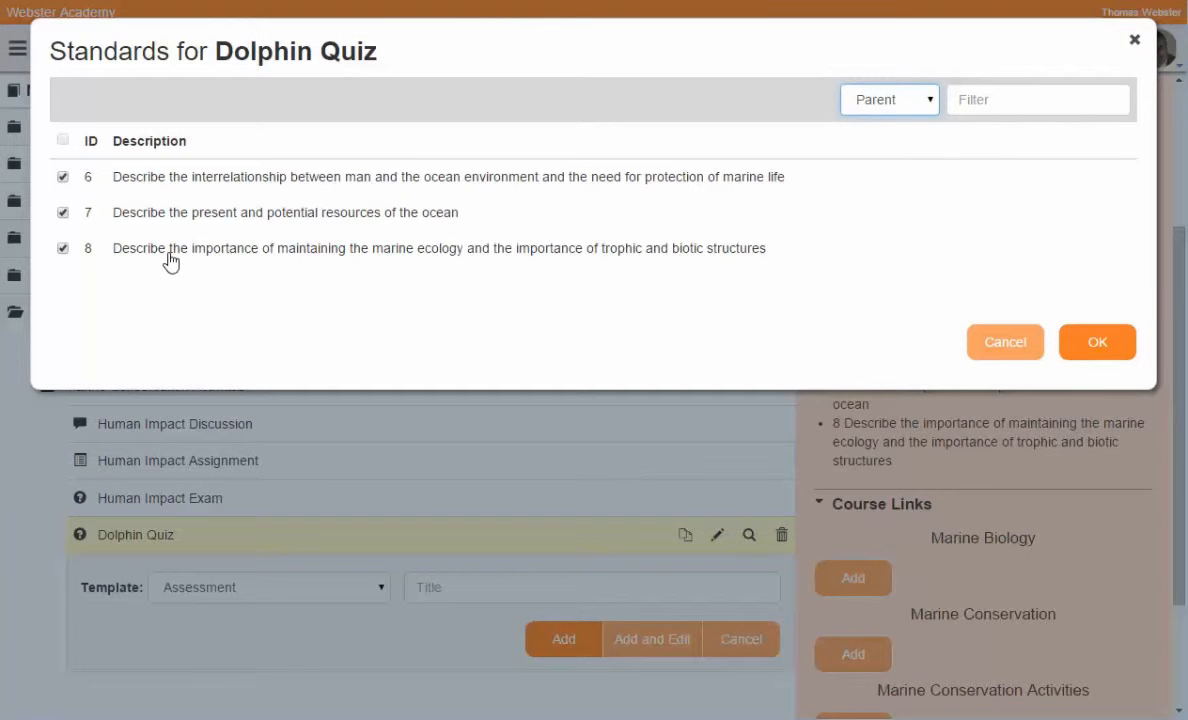
Step: Leave Dolphin Quiz's standards 6, 7 and 8 unchanged and open the quiz in Edit Activity
left_click(929, 108)
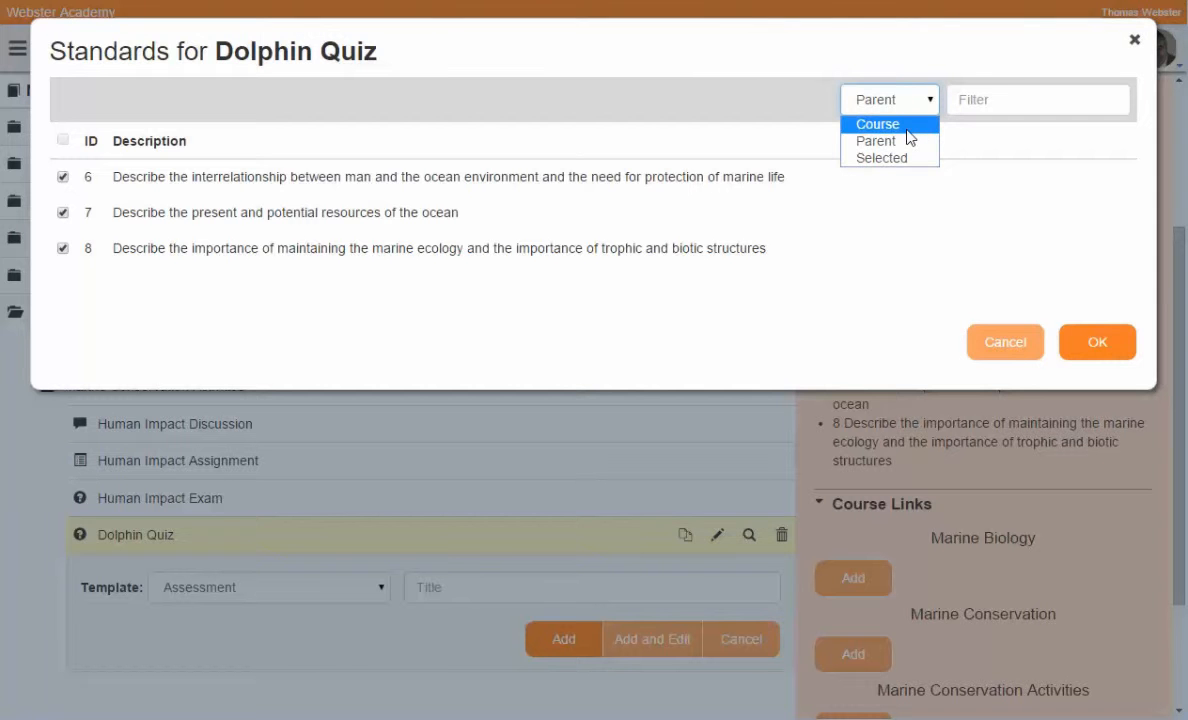
left_click(1003, 342)
left_click(1003, 342)
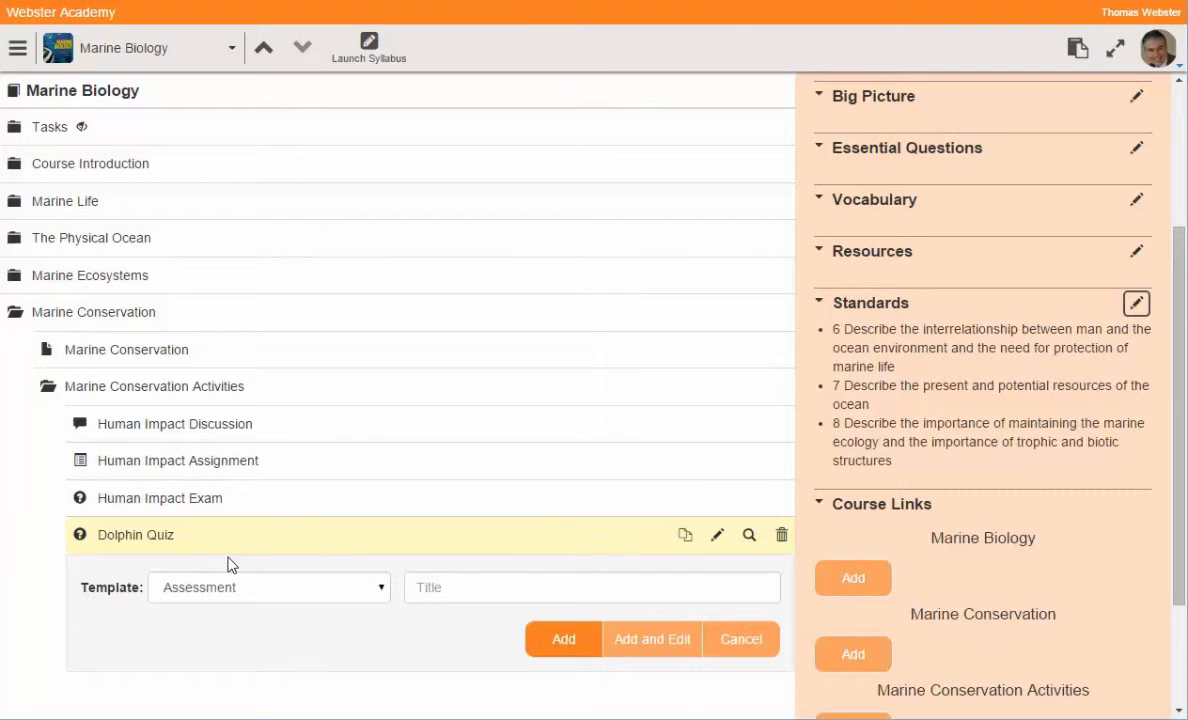
left_click(252, 400)
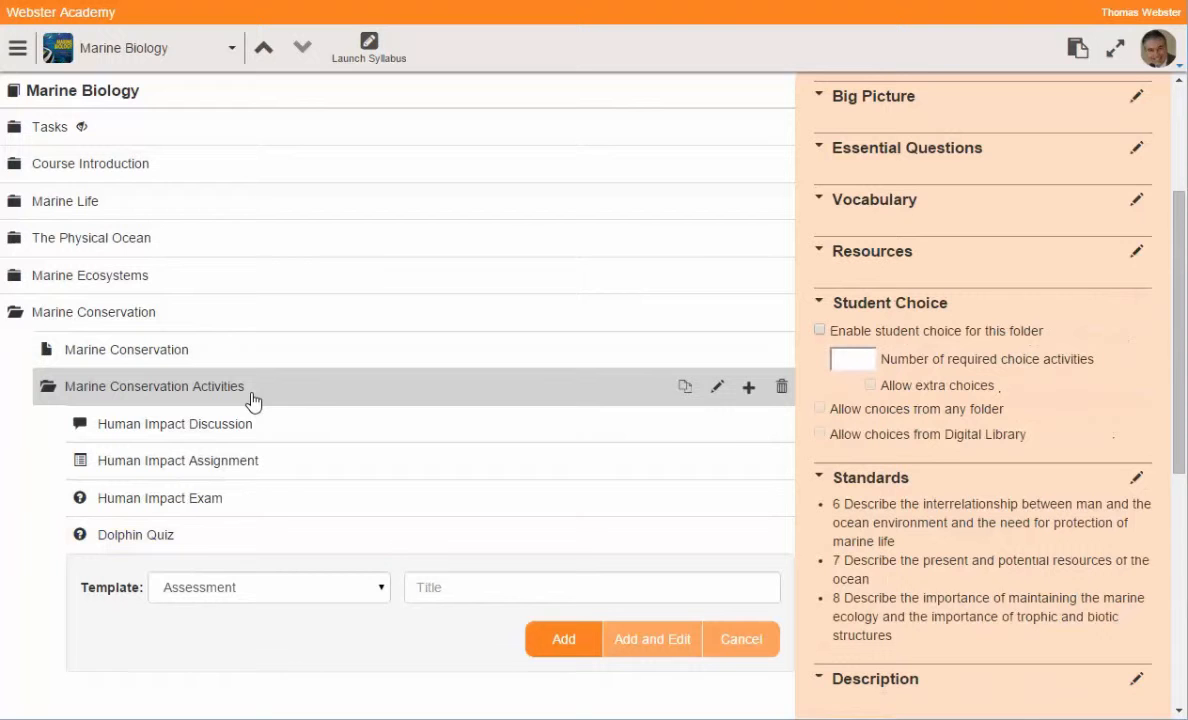
left_click(140, 540)
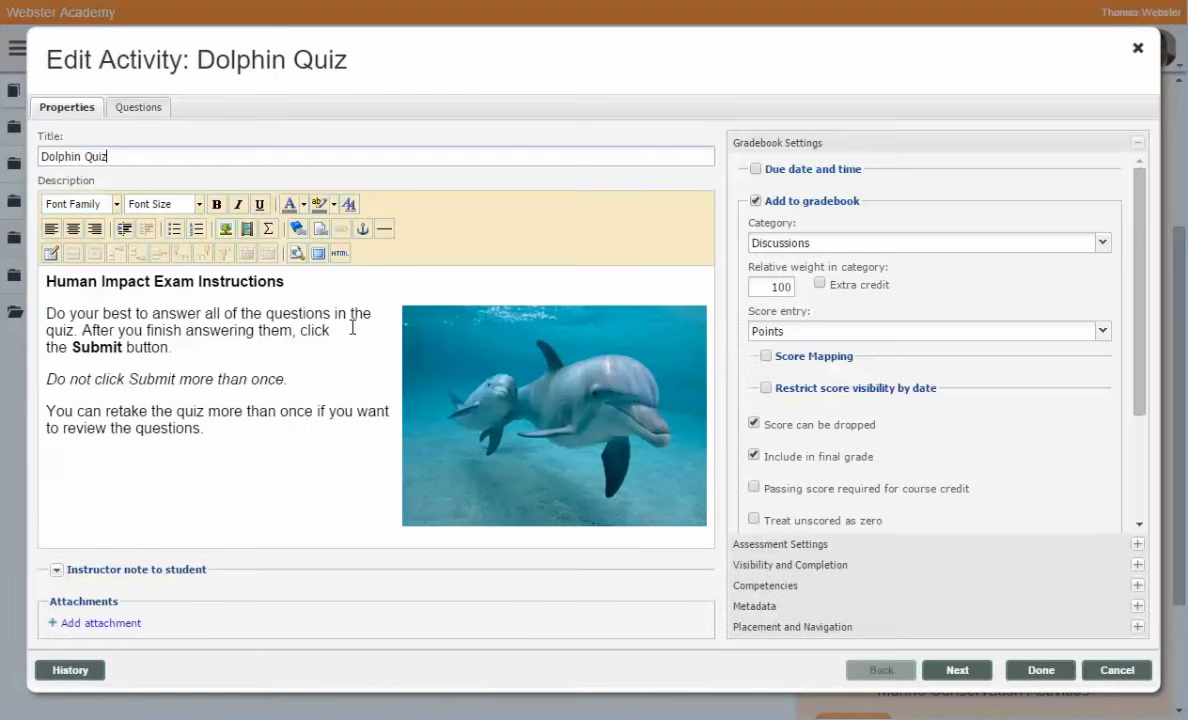
Step: Review the Dolphin Quiz title and its dolphin-illustrated instructions
triple_click(110, 156)
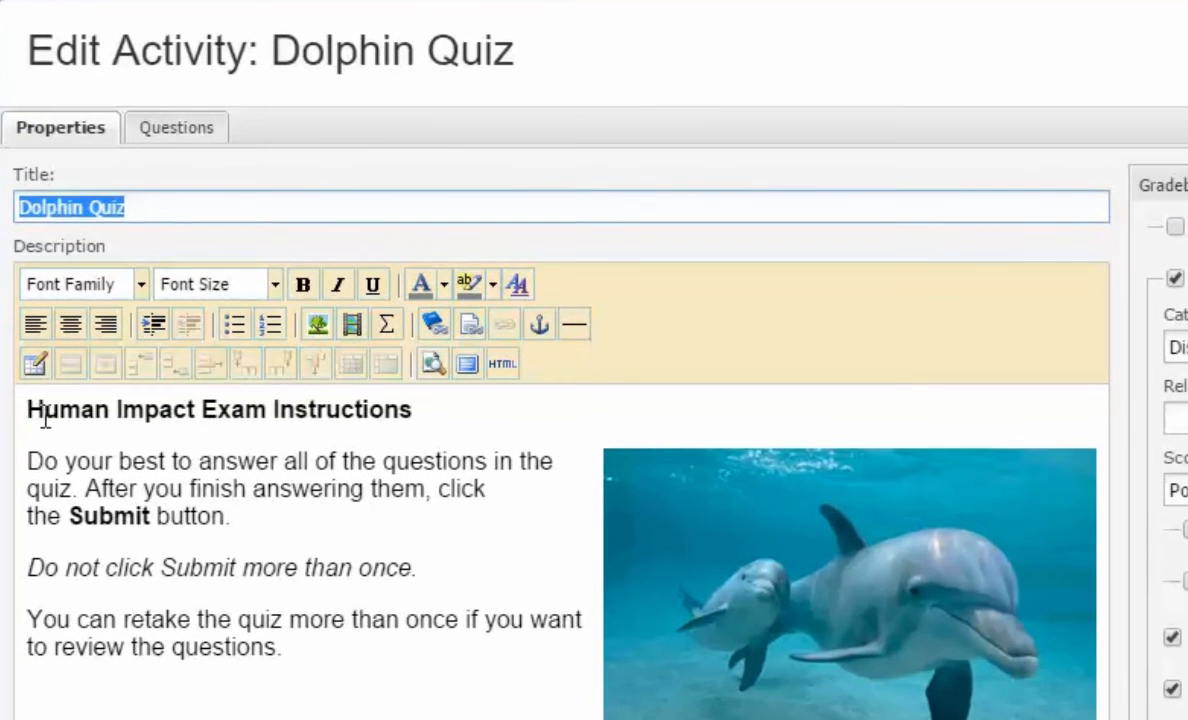
left_click_drag(49, 357, 238, 501)
left_click_drag(267, 580, 318, 652)
left_click(366, 687)
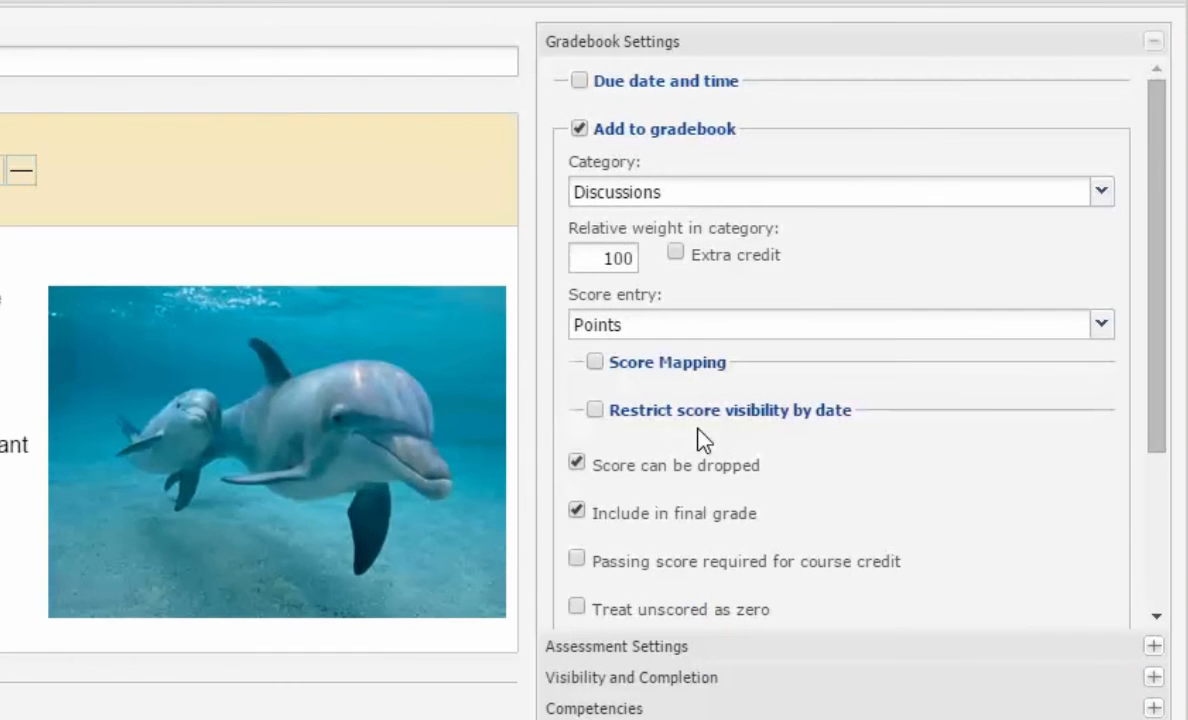
Step: Show the quiz's assessment settings and keep the Custom assessment template
left_click(648, 650)
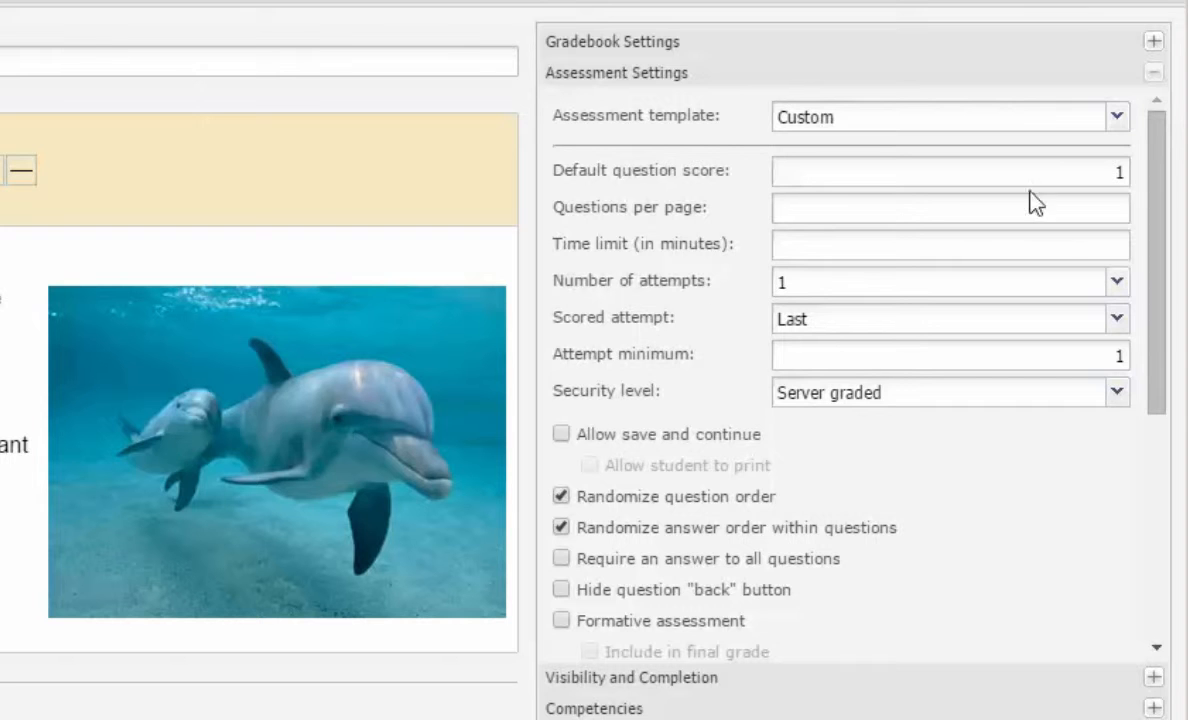
left_click(1117, 118)
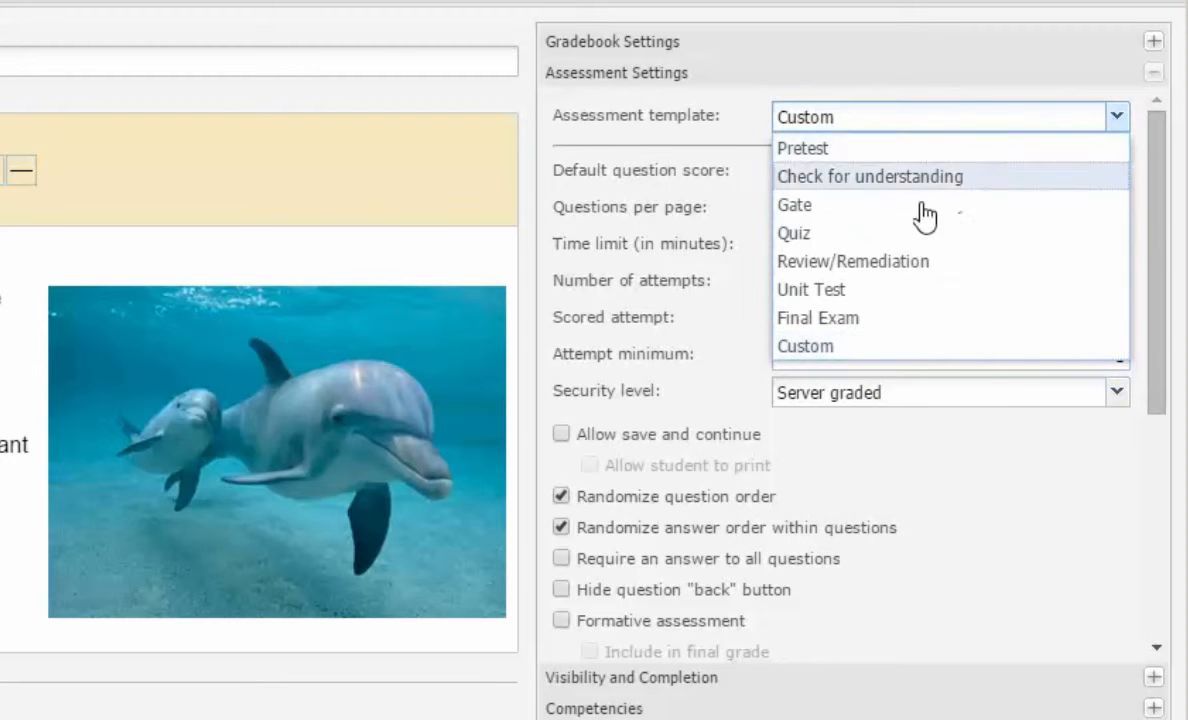
left_click(908, 348)
left_click_drag(1162, 265, 1124, 164)
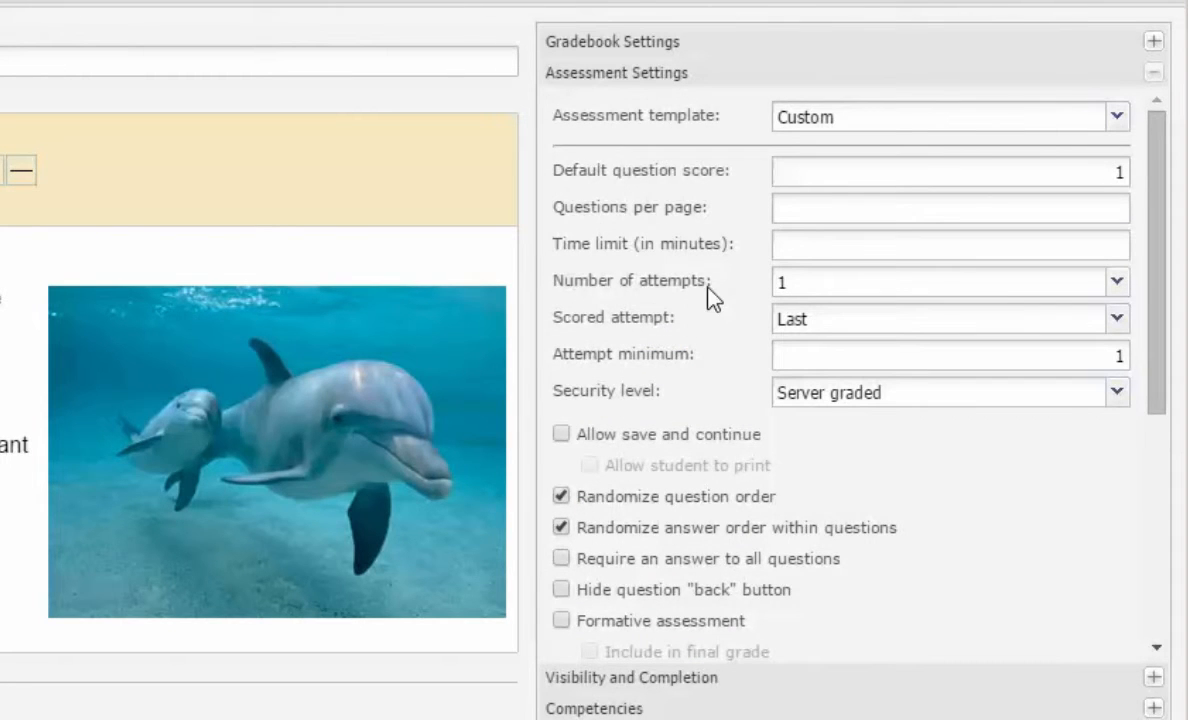
Step: Set the quiz time limit to 30 minutes
left_click(997, 178)
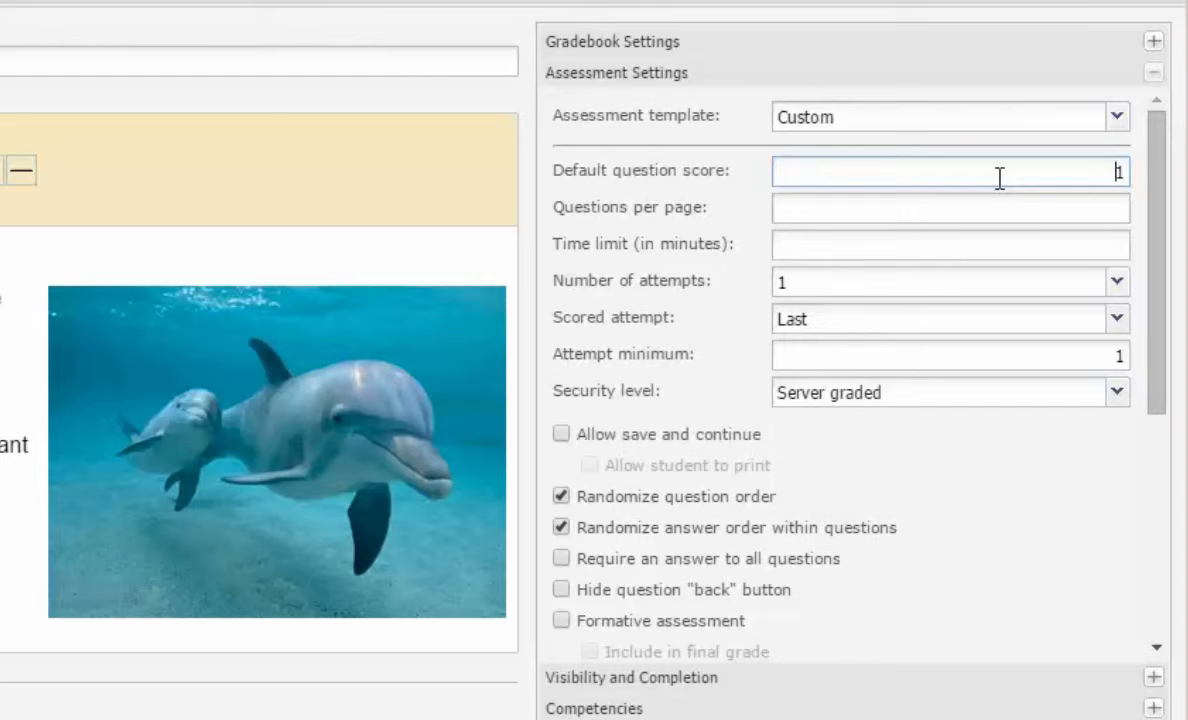
left_click(1018, 216)
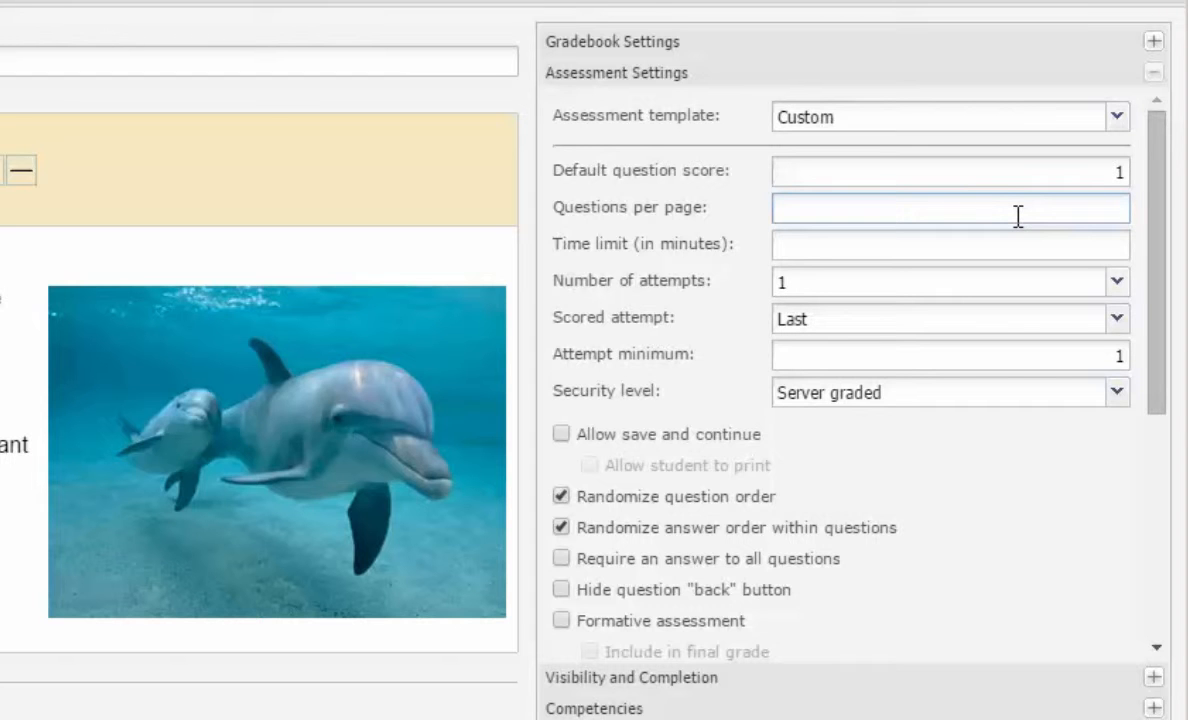
left_click(1057, 247)
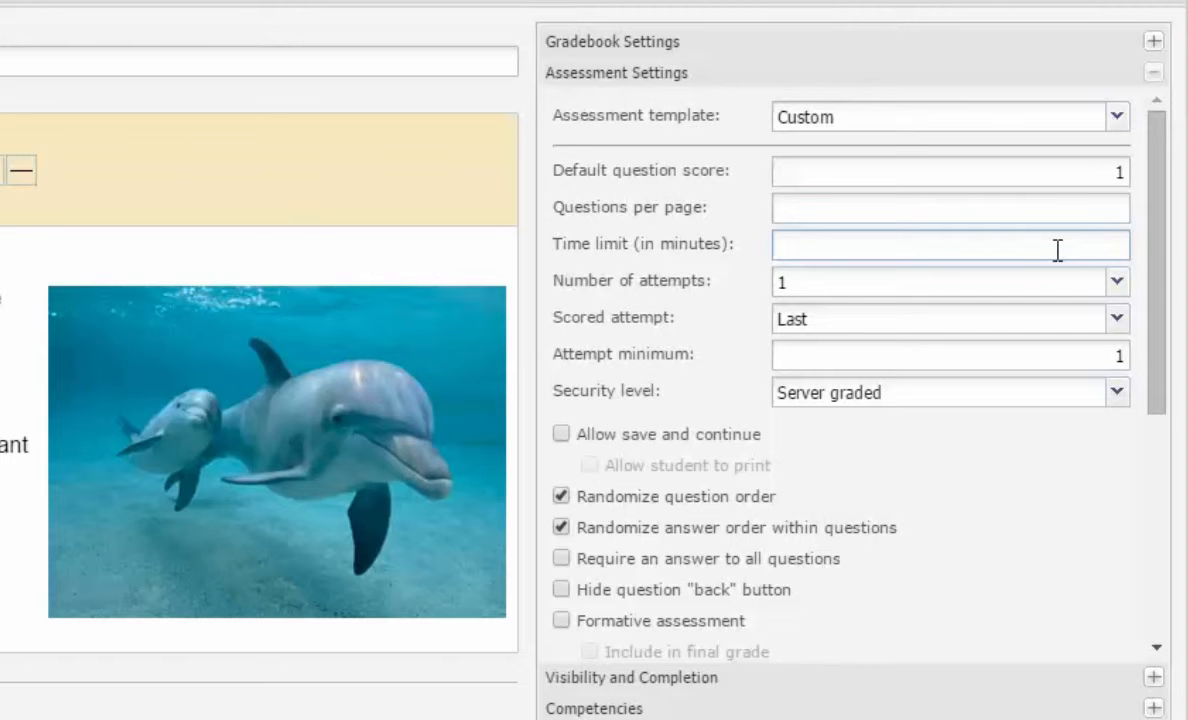
type("30")
Step: Keep the quiz at one allowed attempt with the last attempt scored
left_click(1115, 290)
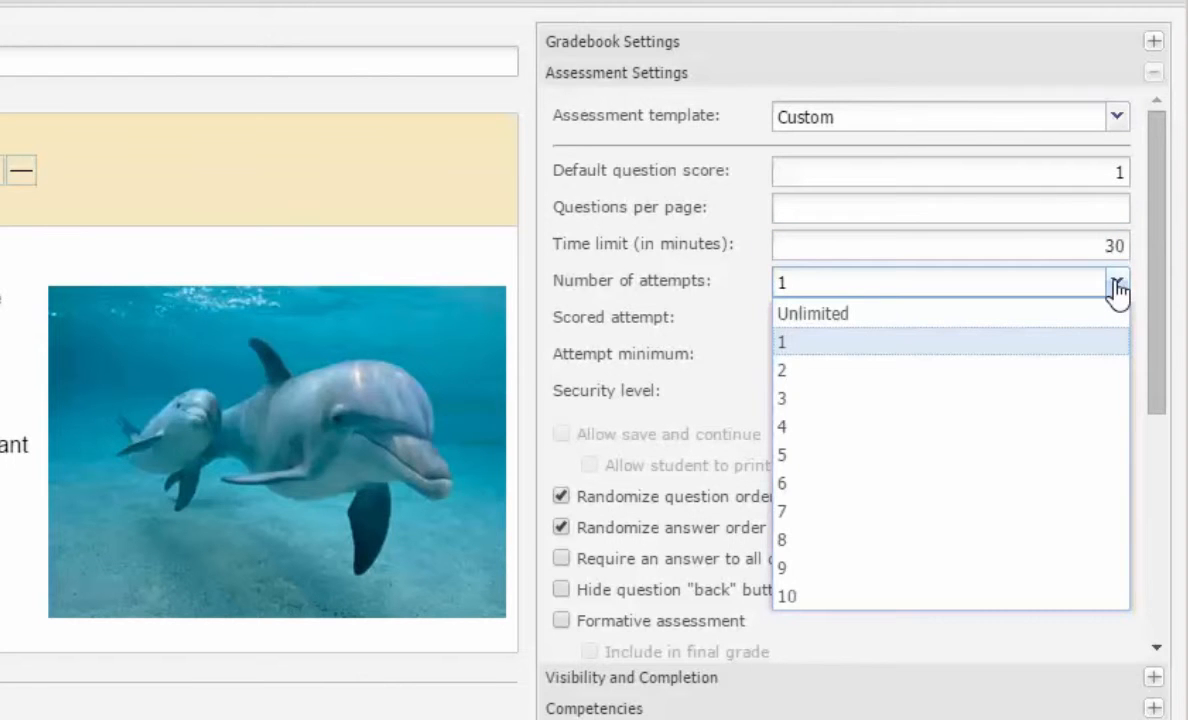
left_click(1117, 290)
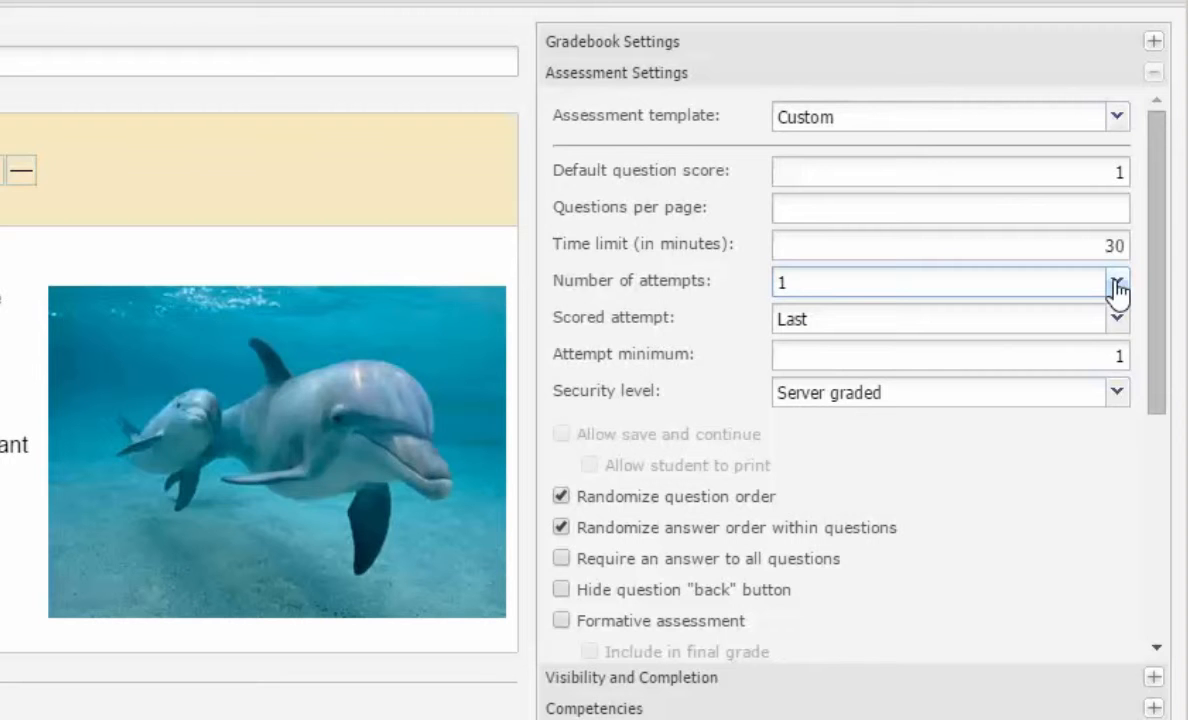
left_click(1117, 320)
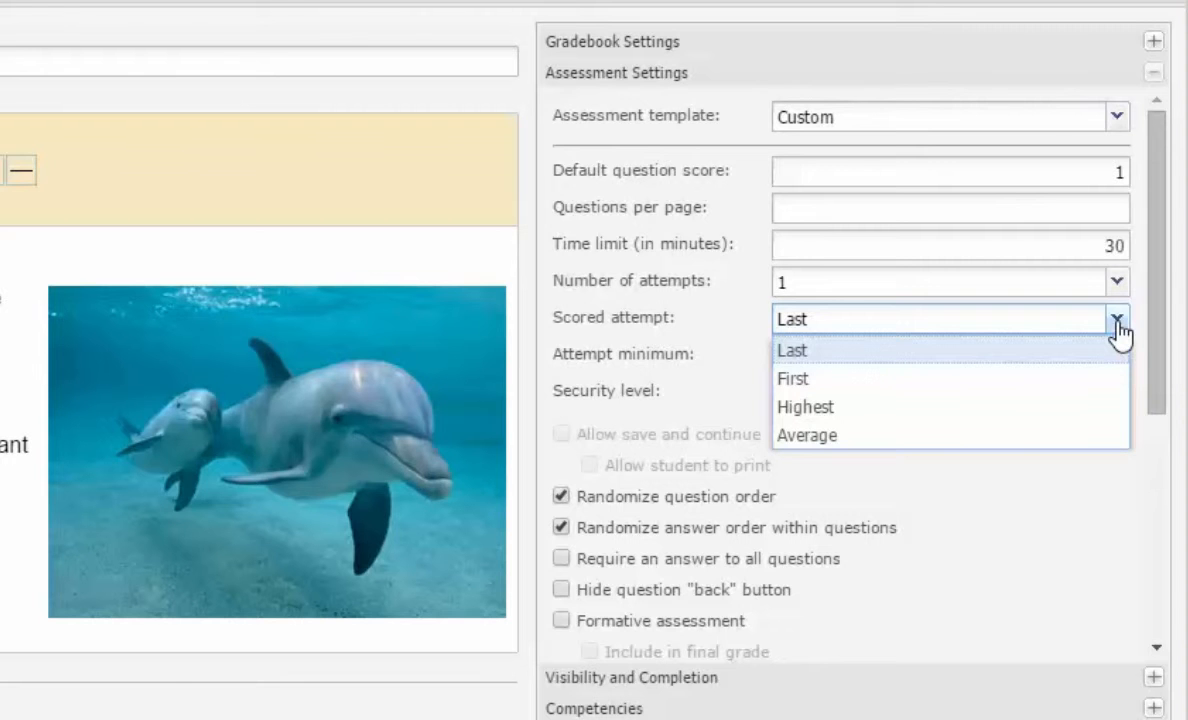
left_click(1136, 521)
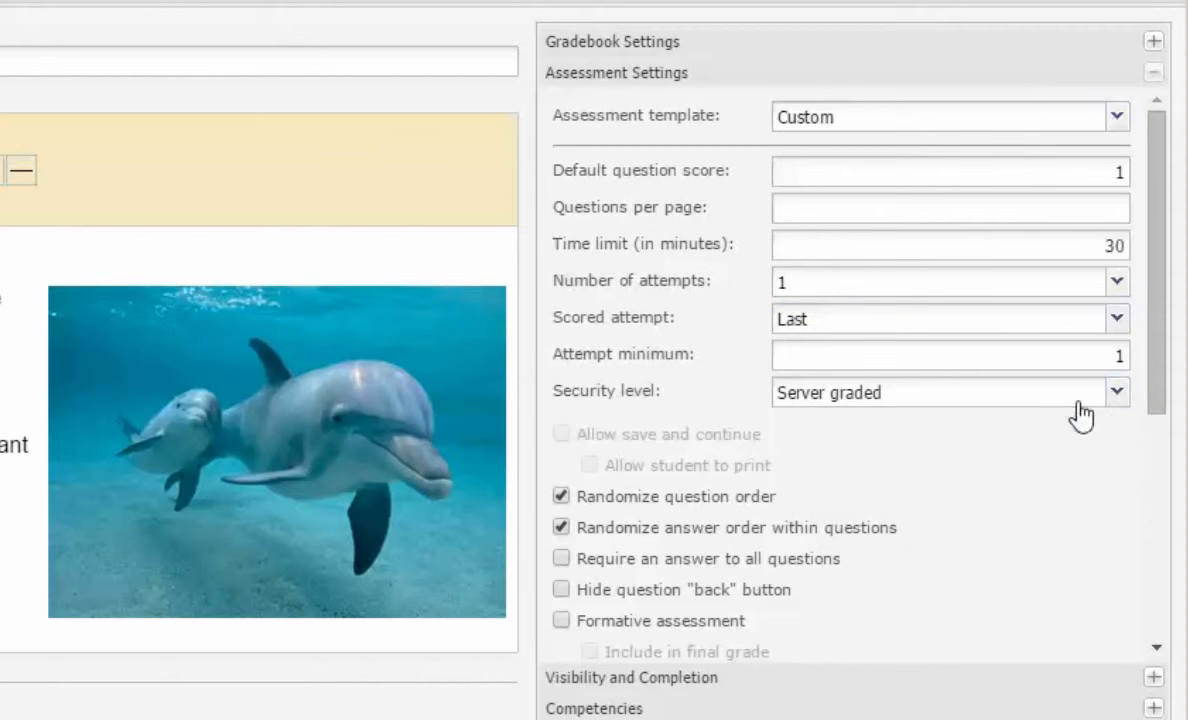
Step: Try Password protected security, then return the quiz to Server graded
left_click(1117, 397)
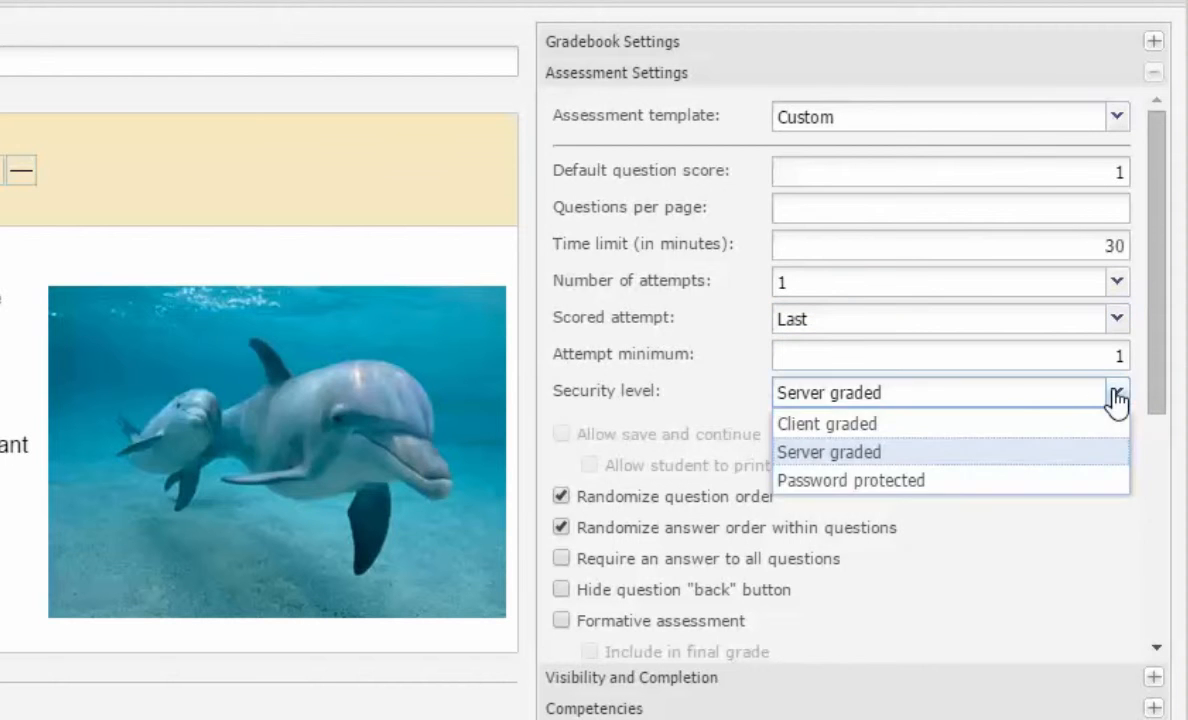
left_click(822, 481)
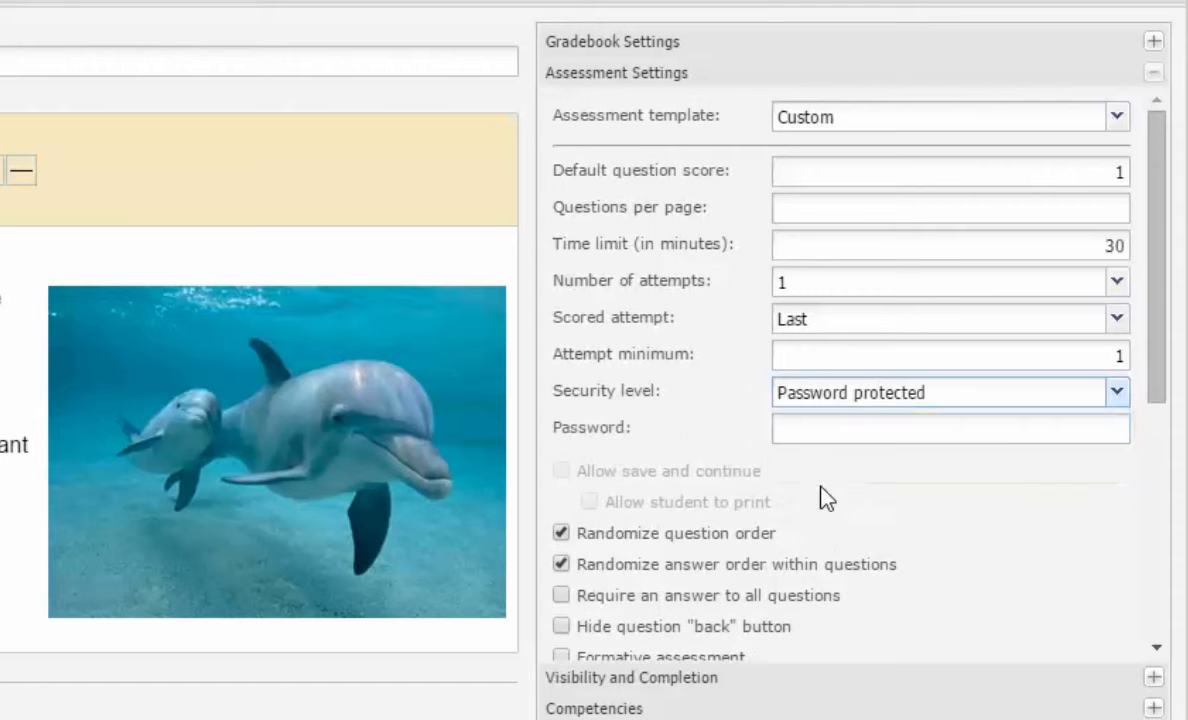
left_click(1116, 395)
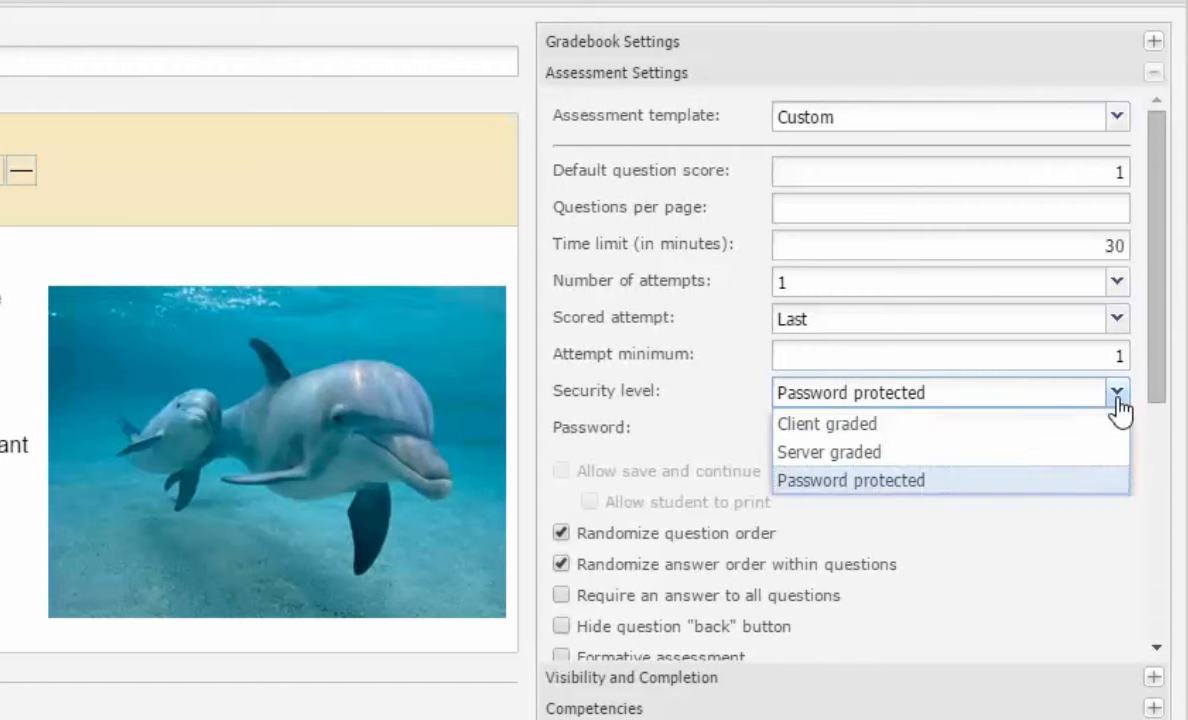
left_click(850, 451)
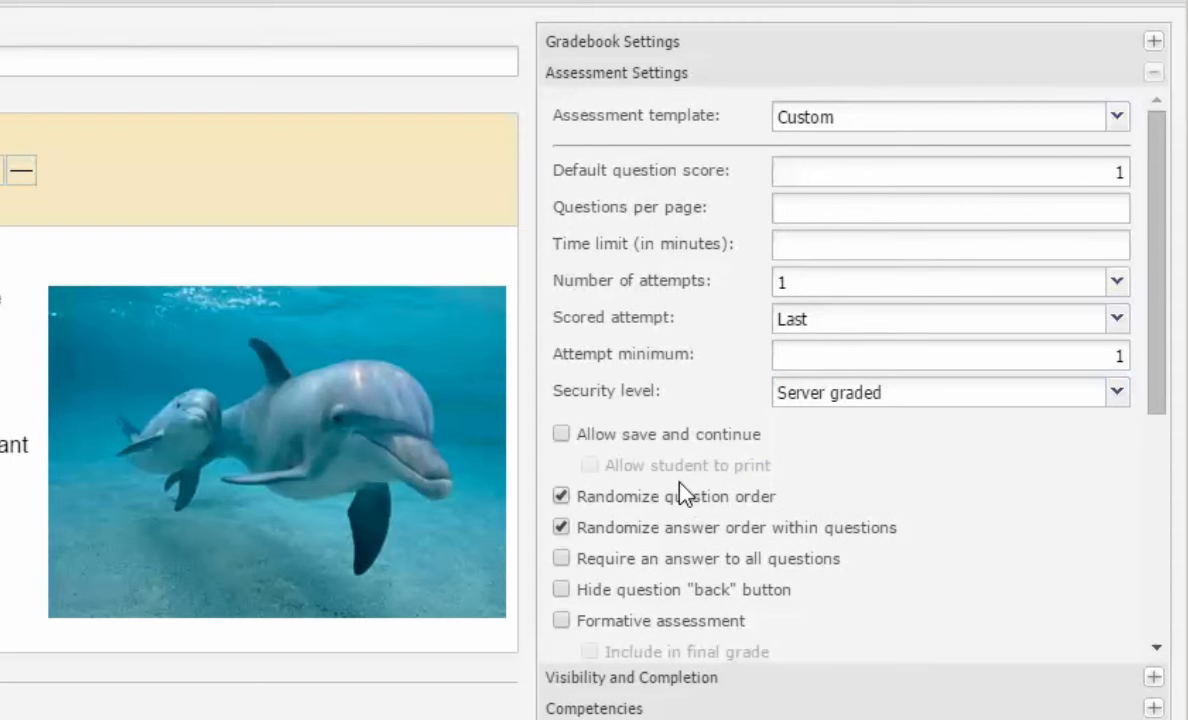
scroll(757, 513, "down", 3)
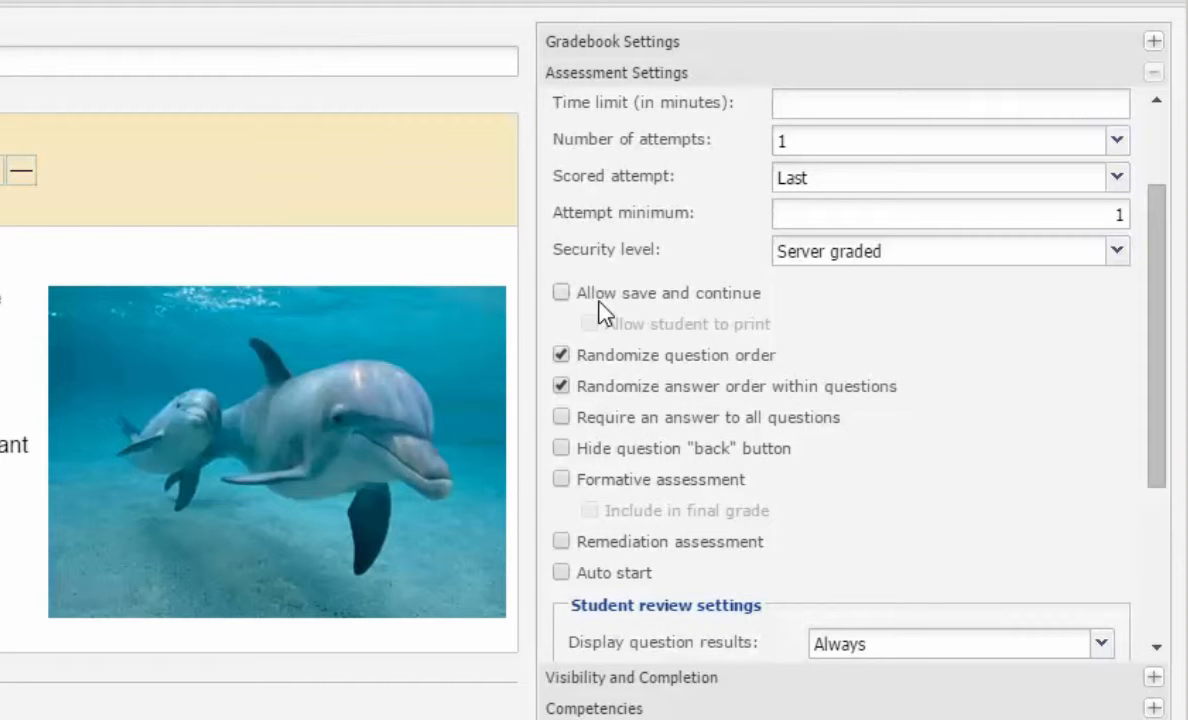
left_click(561, 293)
left_click(563, 296)
left_click_drag(1159, 411, 1156, 557)
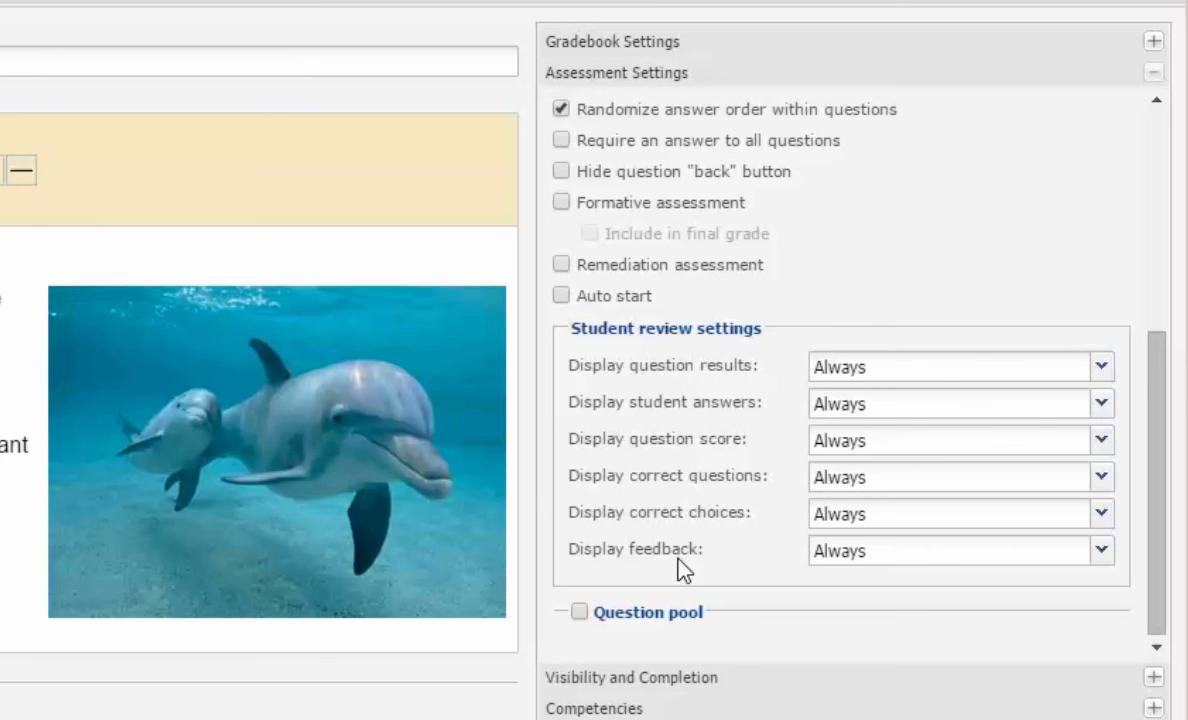
Step: Keep question results always shown and turn on the question pool with 0 desired questions
left_click(1099, 370)
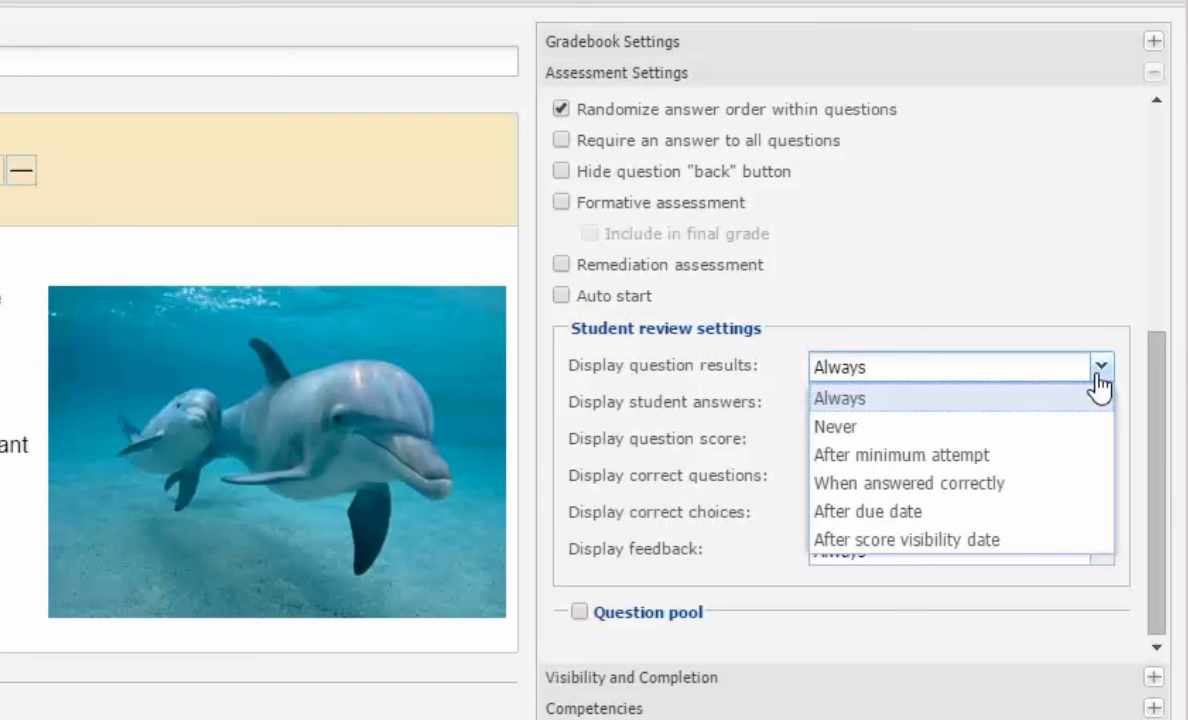
left_click(1016, 292)
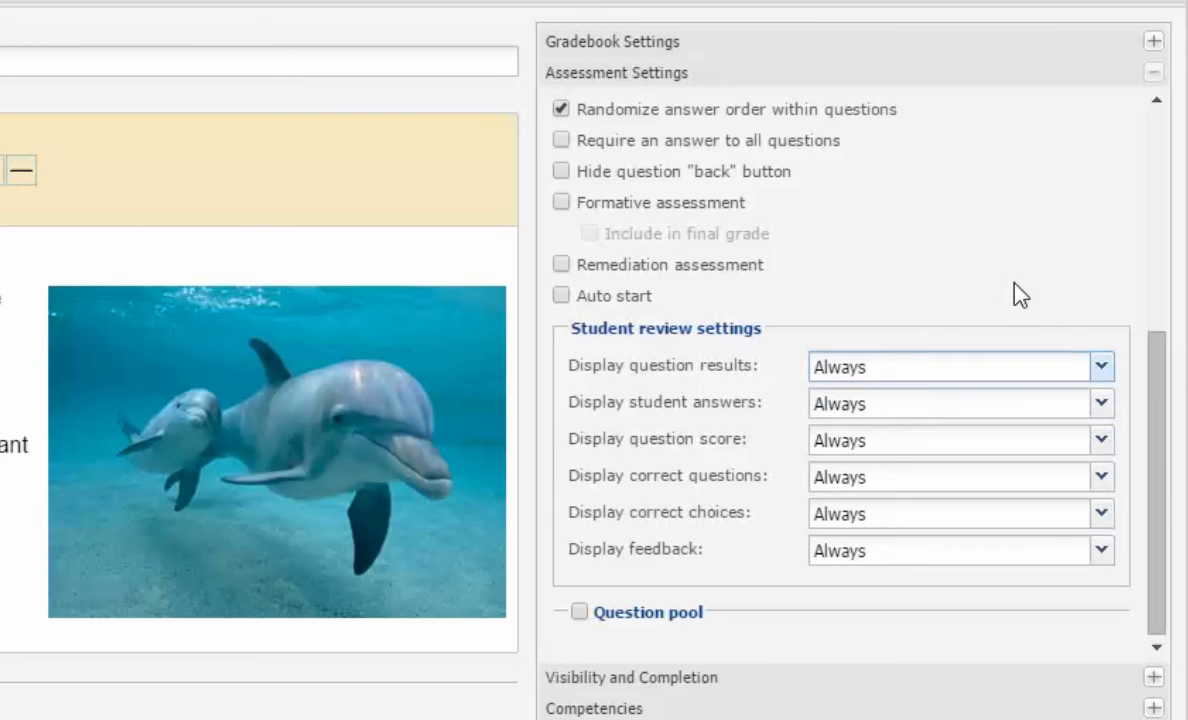
left_click(579, 609)
left_click_drag(1154, 472, 1170, 671)
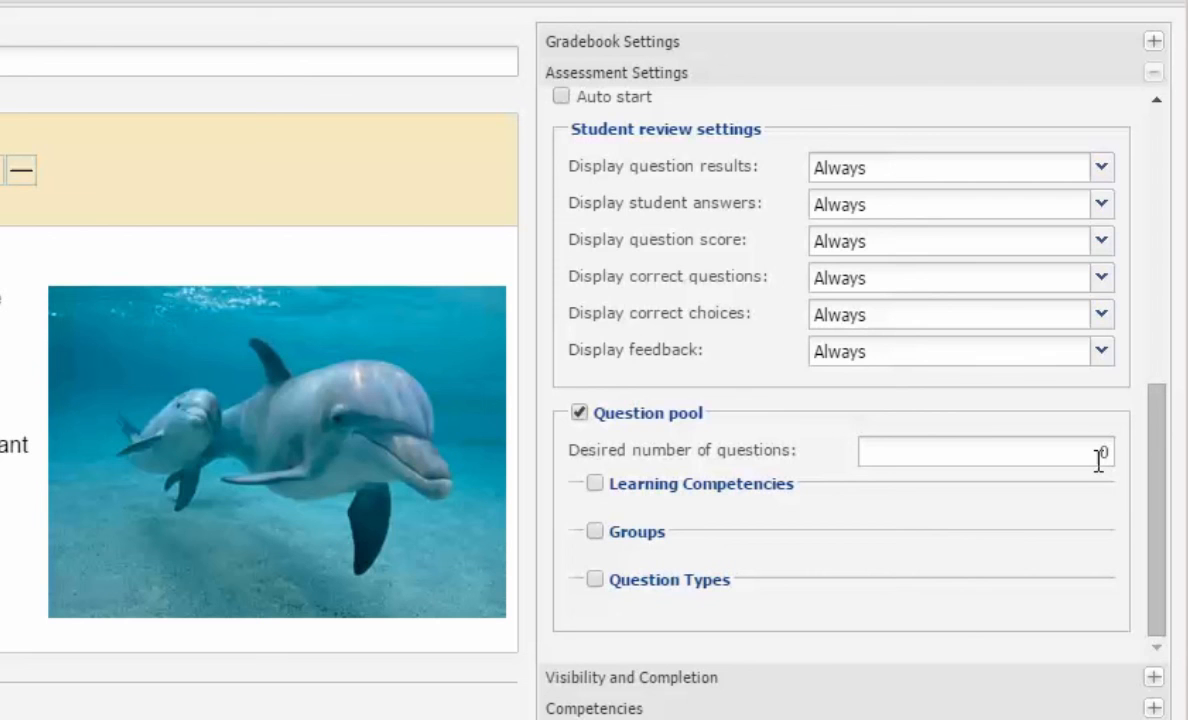
Step: Enable Question Types, Groups and Learning Competencies (3 per objective) pool filters, then view the Questions page
left_click(597, 580)
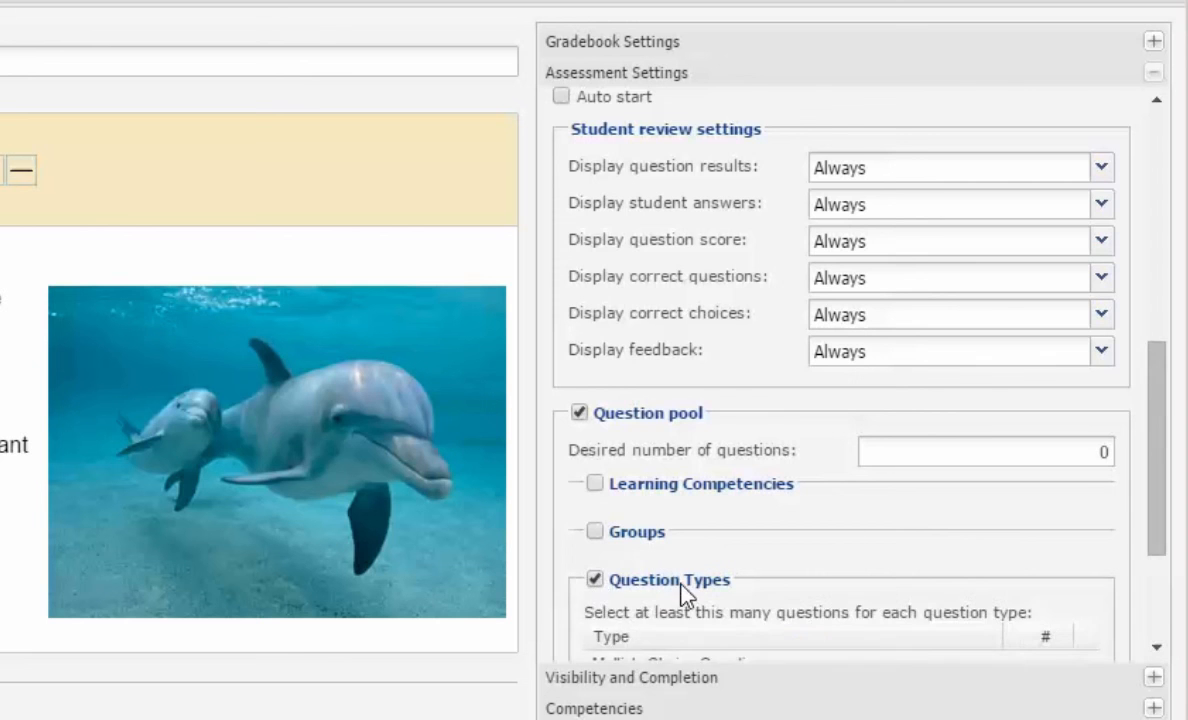
scroll(640, 590, "down", 3)
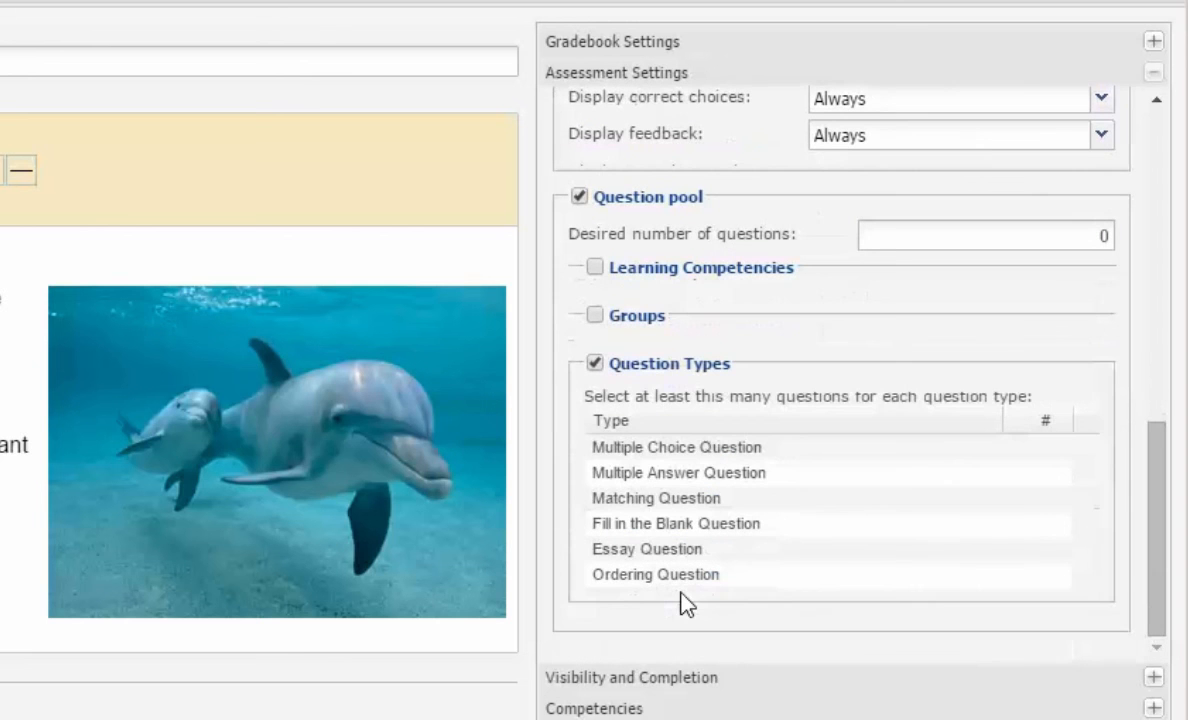
left_click(594, 318)
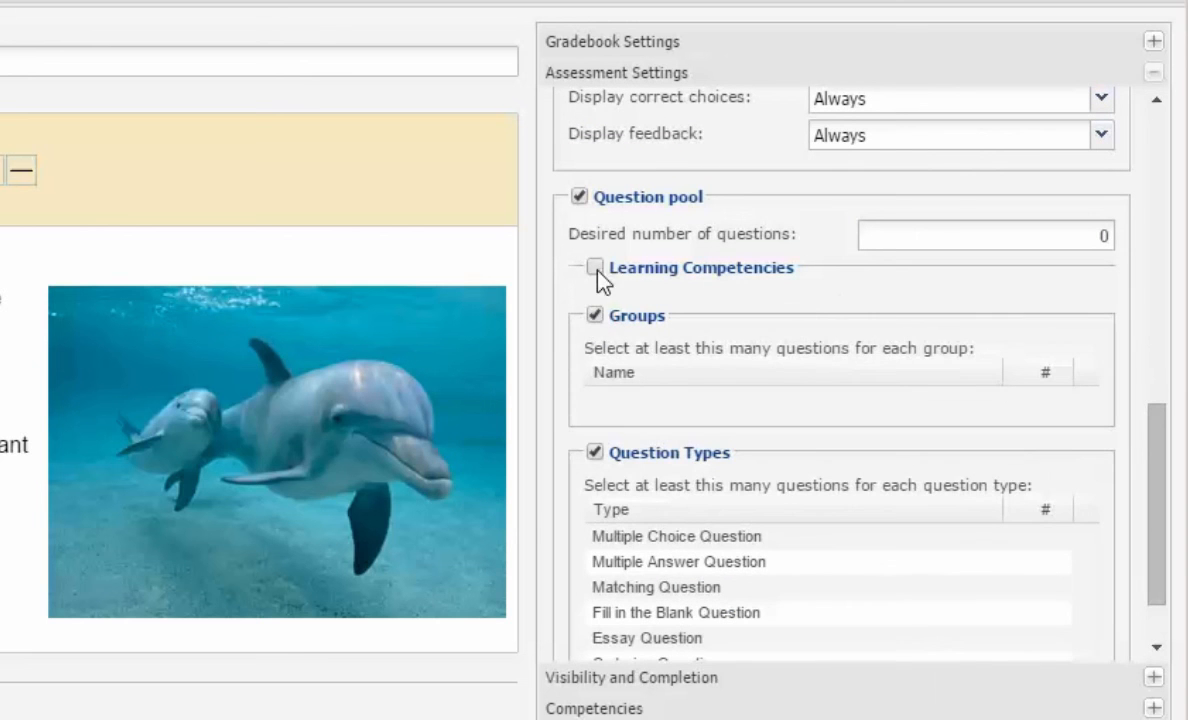
left_click(594, 268)
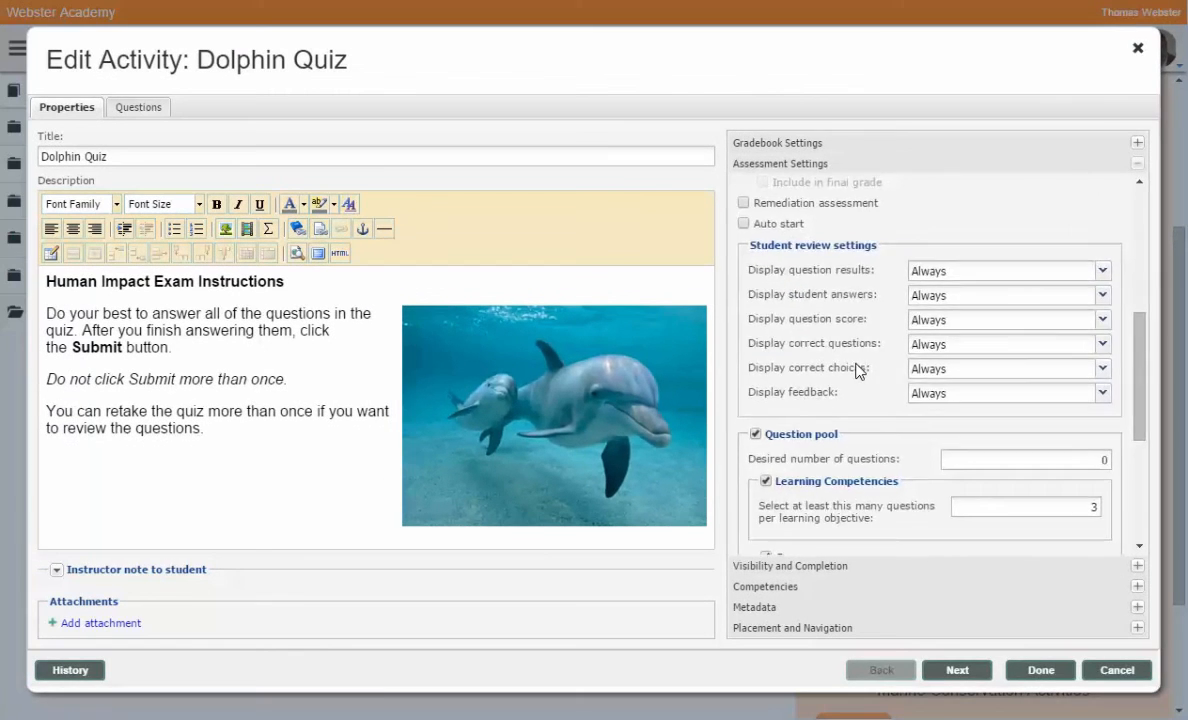
scroll(784, 378, "up", 5)
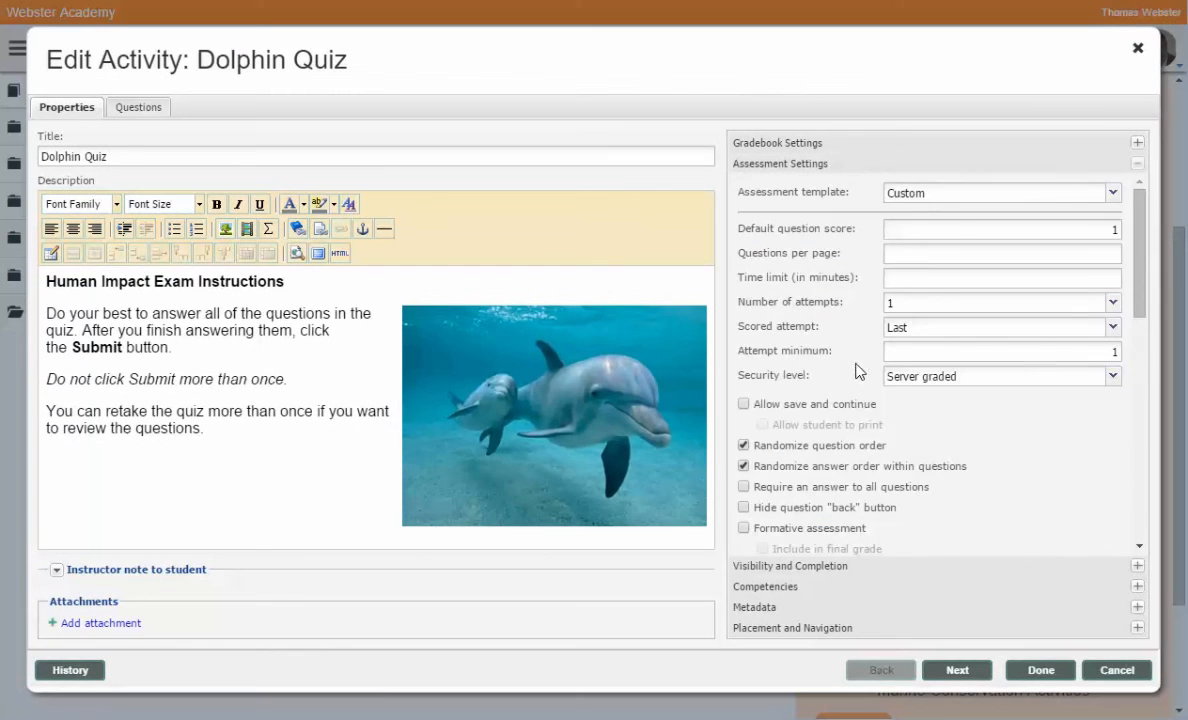
left_click(138, 115)
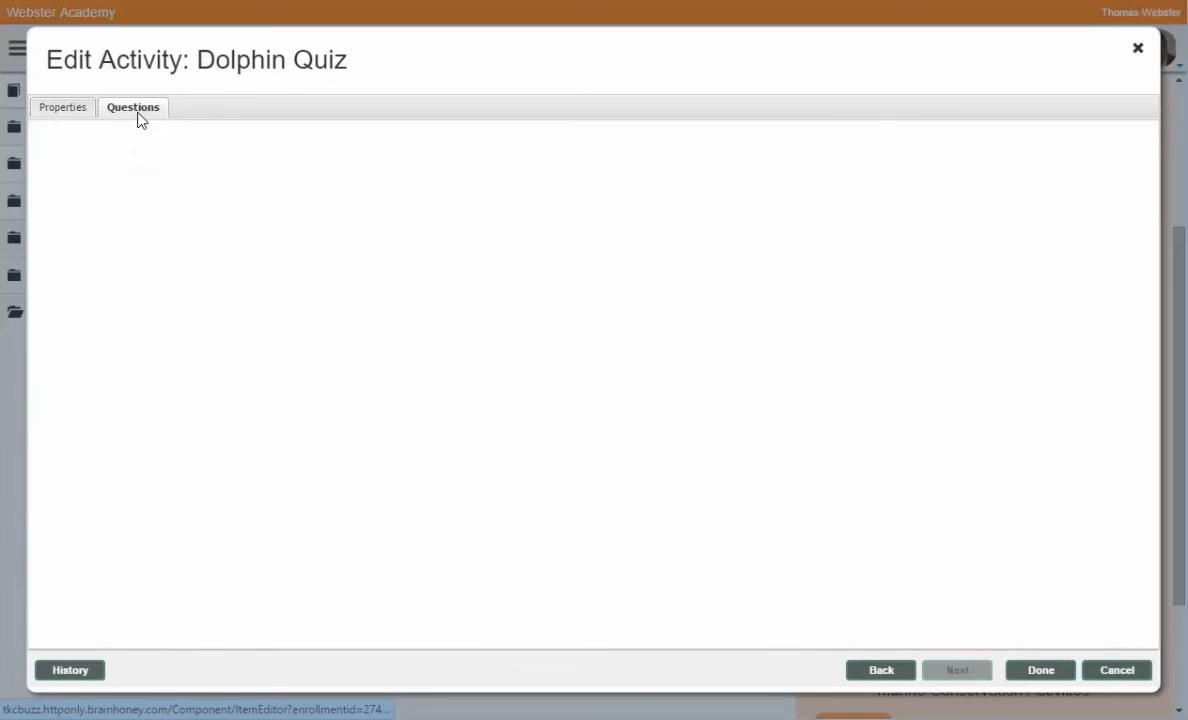